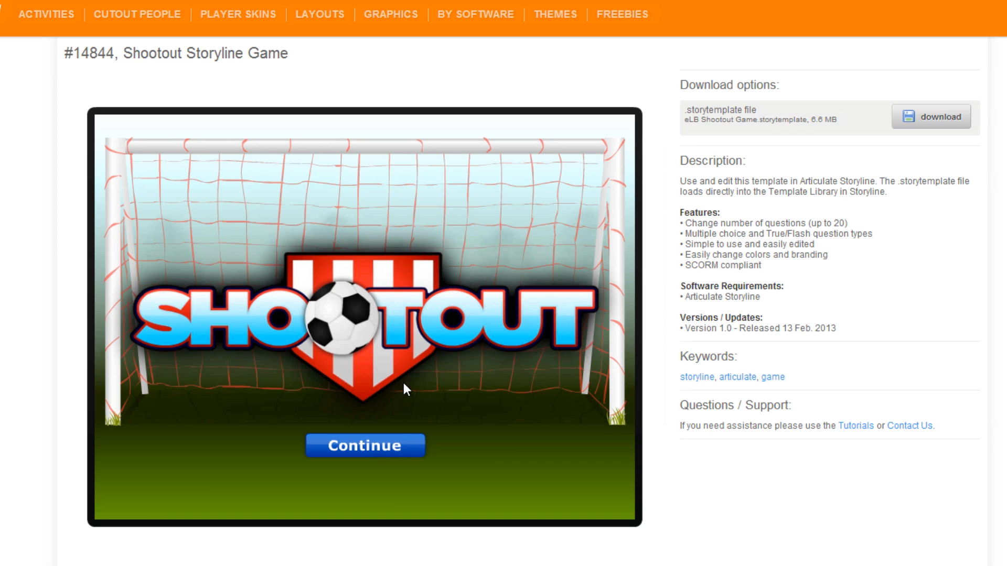
- Preview the Shootout Storyline Game by starting it, answering question 1 with option A and questions 2 and 3 with option B
left_click(407, 443)
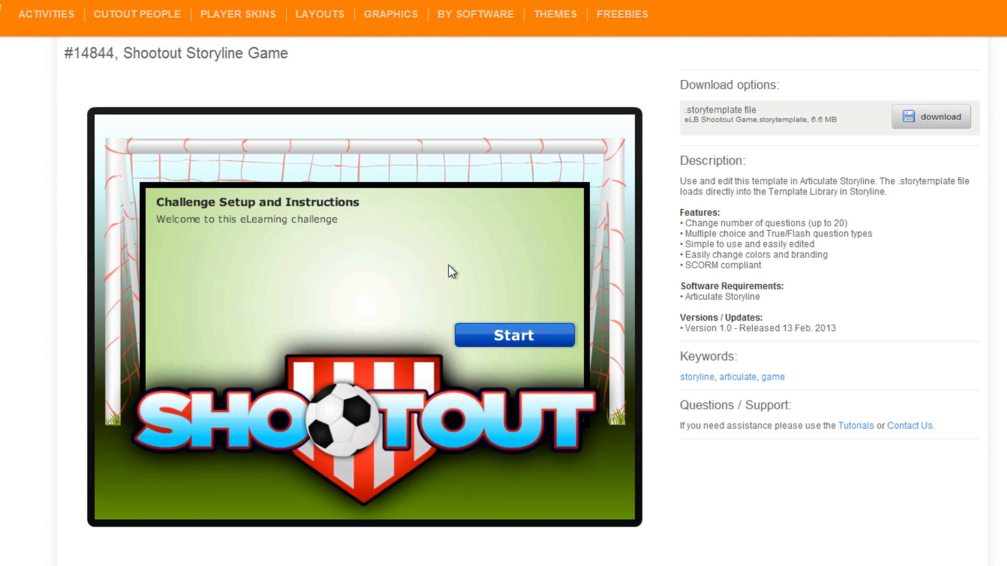
left_click(524, 340)
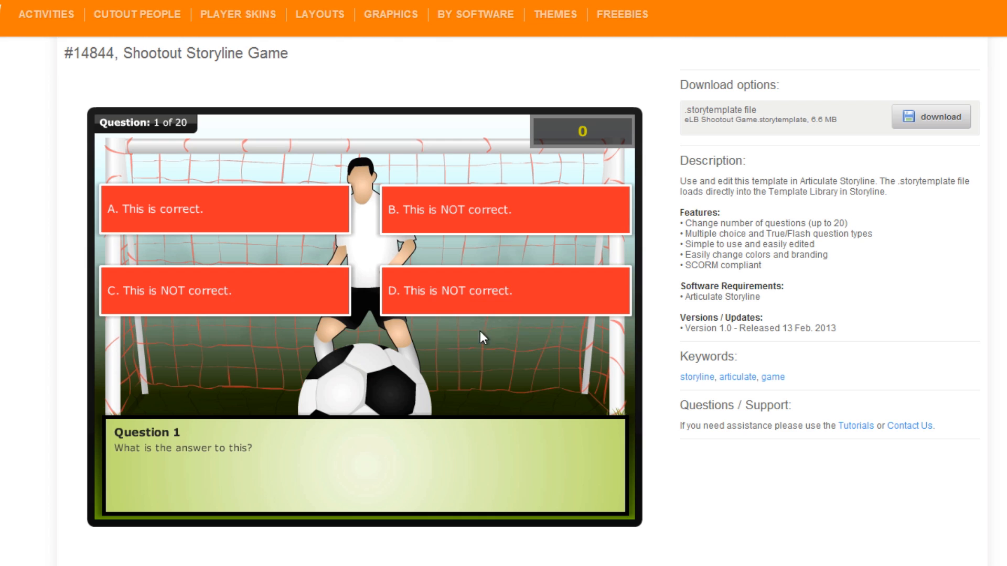
left_click(327, 224)
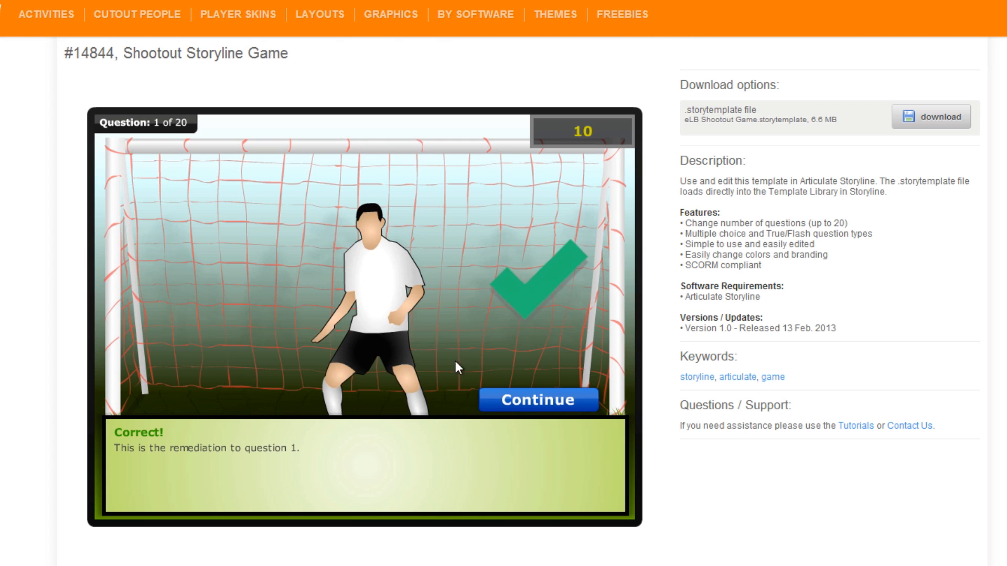
left_click(557, 401)
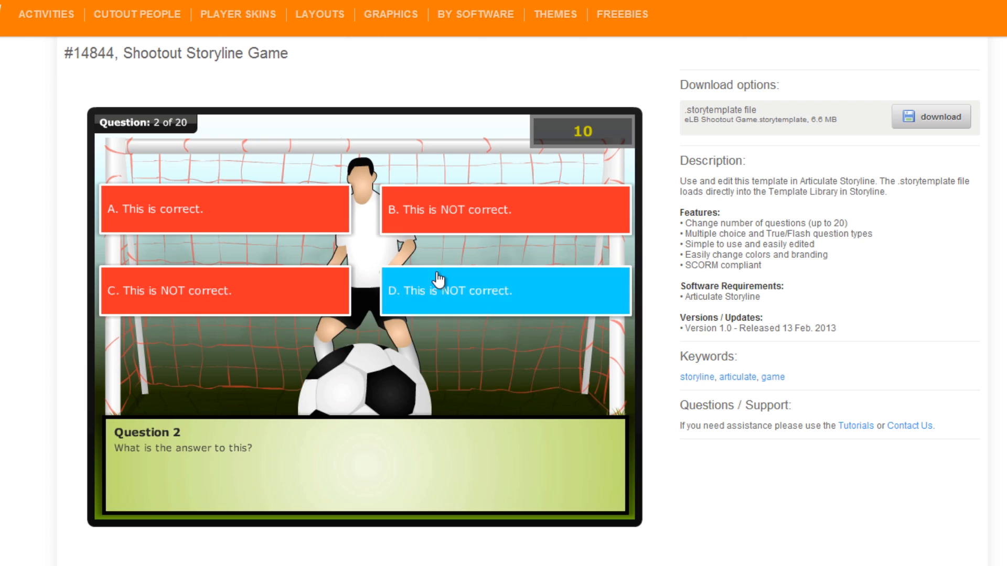
left_click(487, 216)
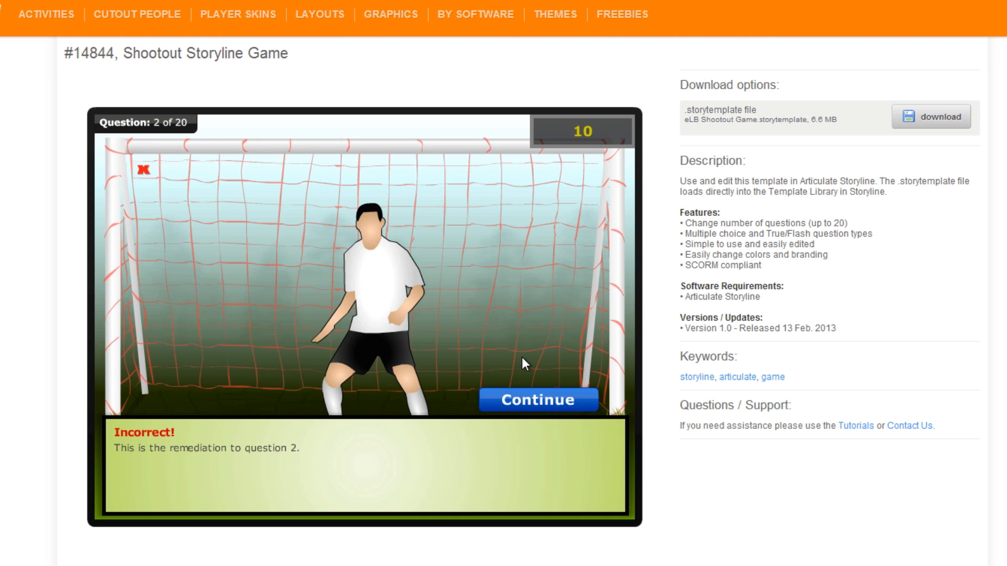
left_click(536, 402)
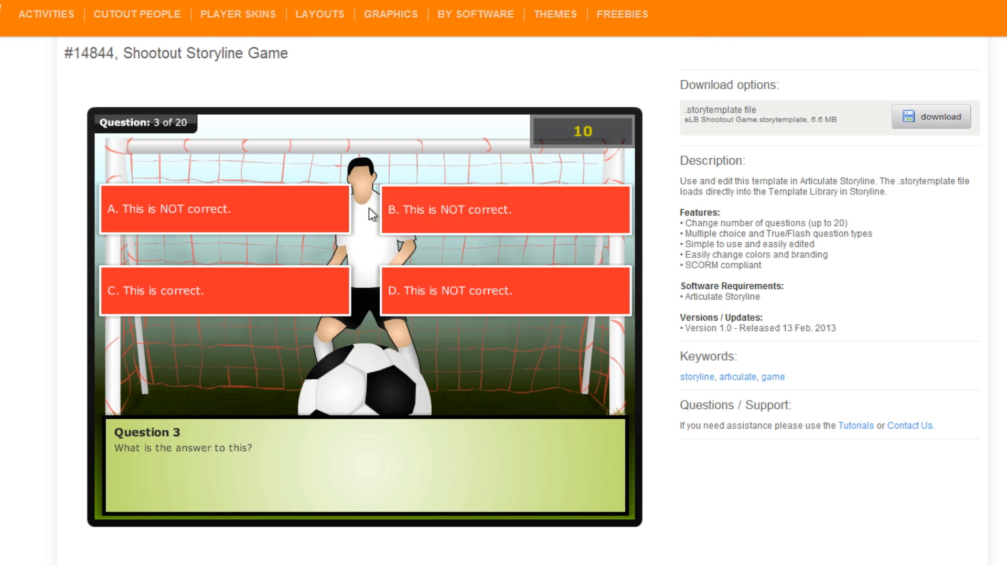
left_click(468, 218)
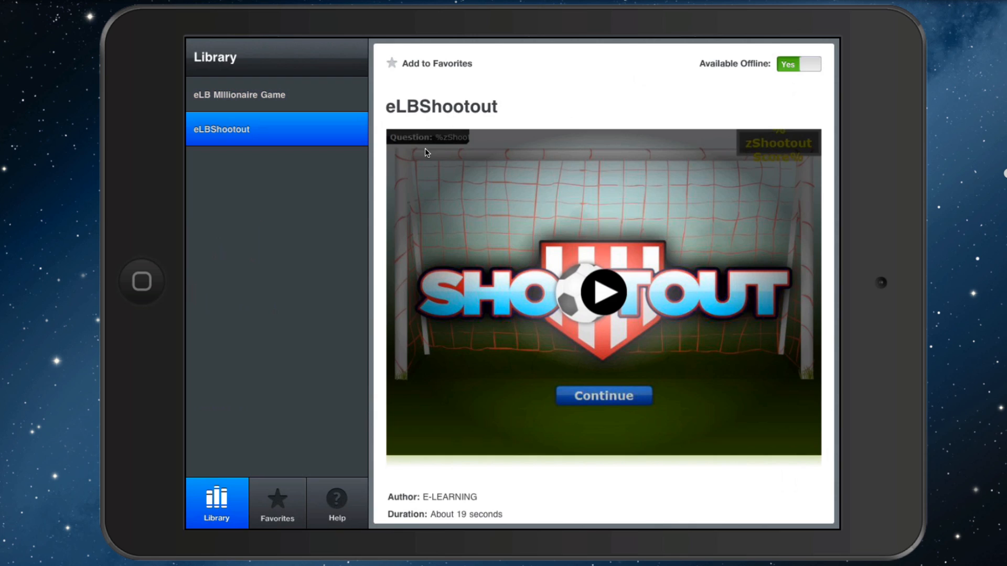
- Preview the eLBShootout game in the tablet player's library by playing its first question
left_click(395, 172)
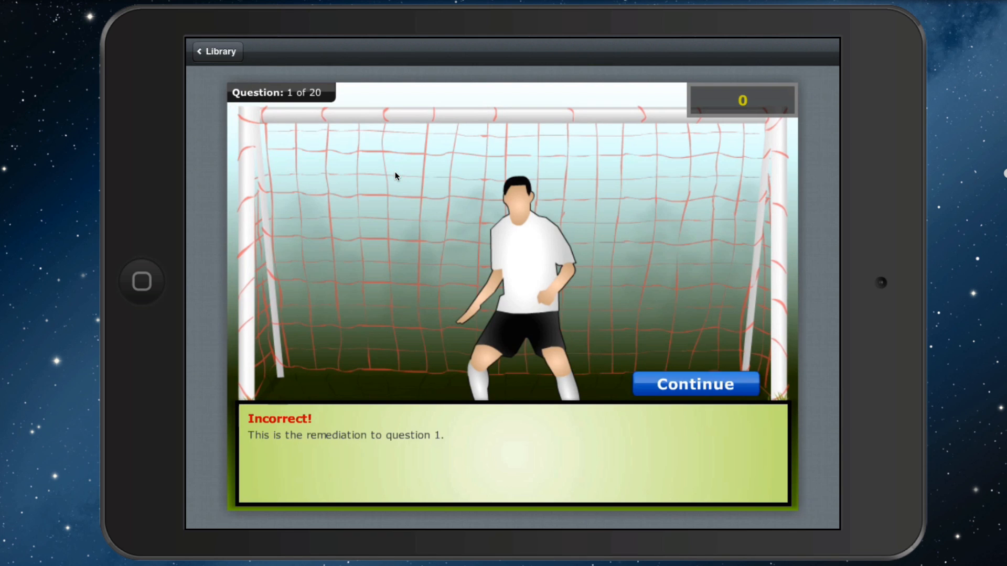
left_click(395, 172)
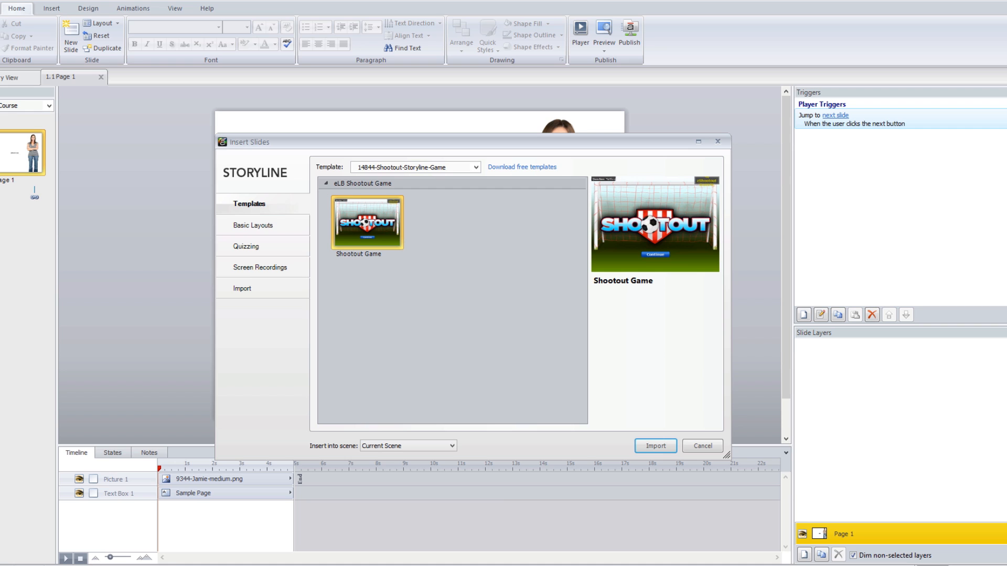
- Locate the downloaded 14844-Shootout-Storyline-Game template file in the Desktop folder
left_click(172, 565)
left_click(259, 158)
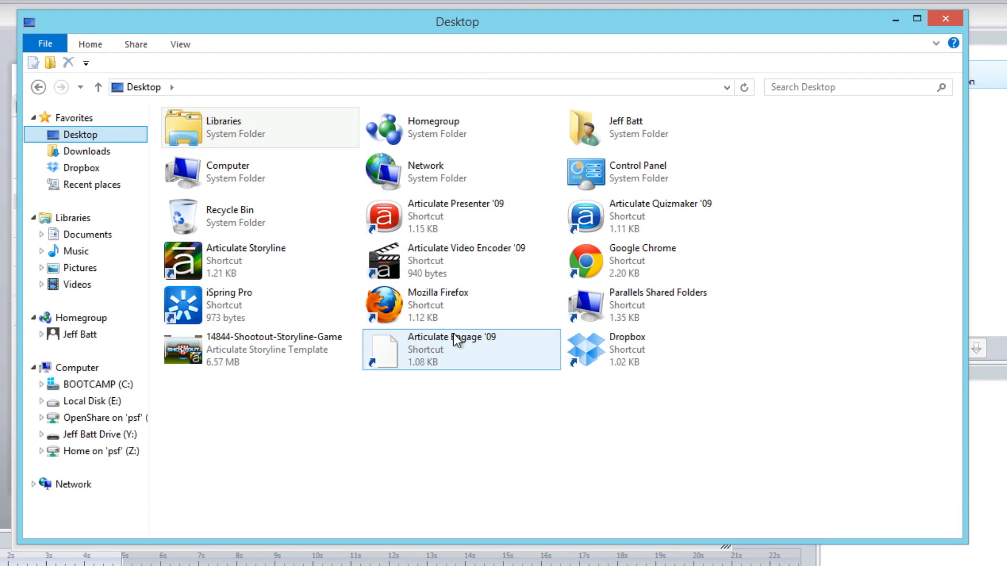
left_click(230, 357)
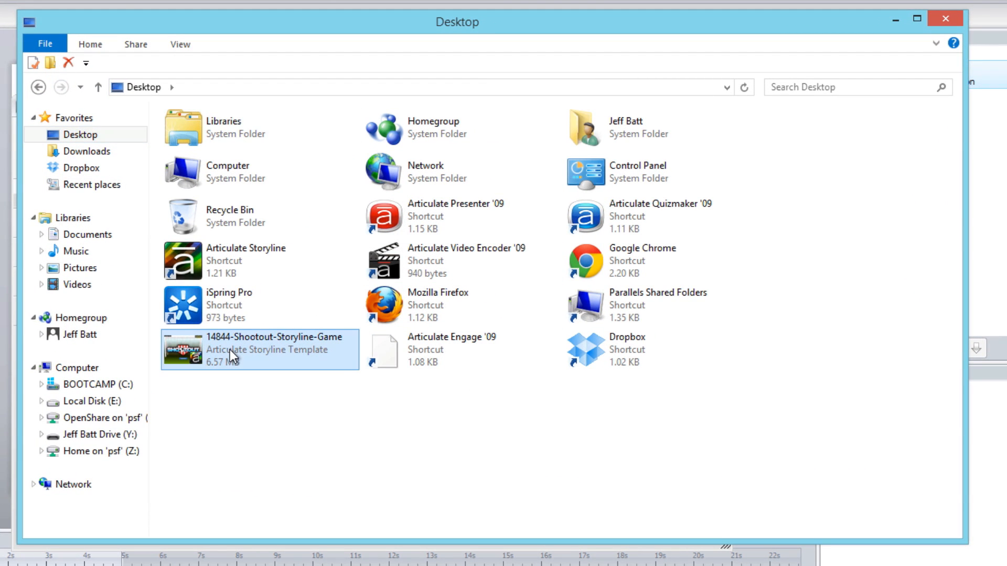
left_click_drag(168, 350, 5, 352)
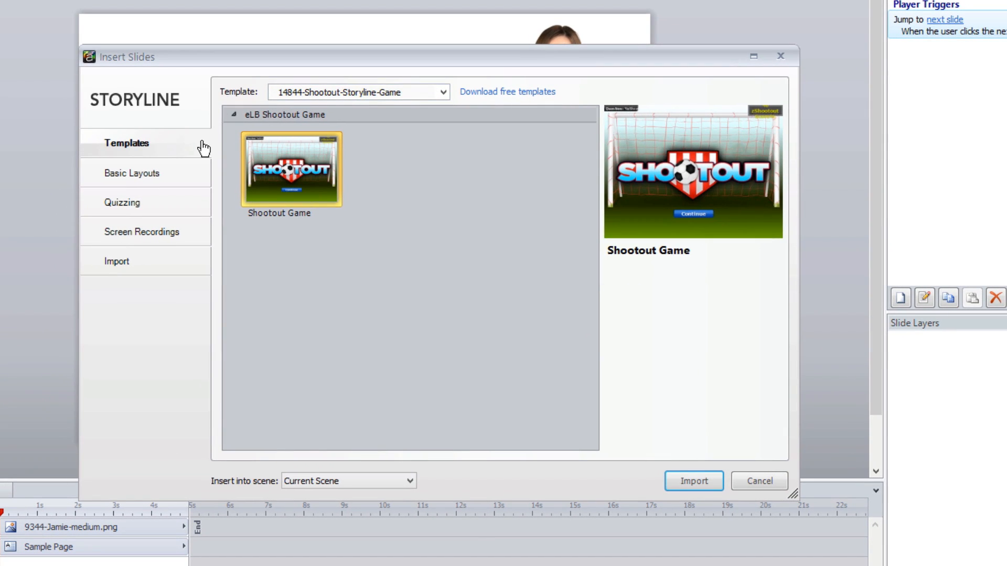
- Choose the 14844-Shootout-Storyline-Game template and import its Shootout Game slide into the current scene
left_click(344, 92)
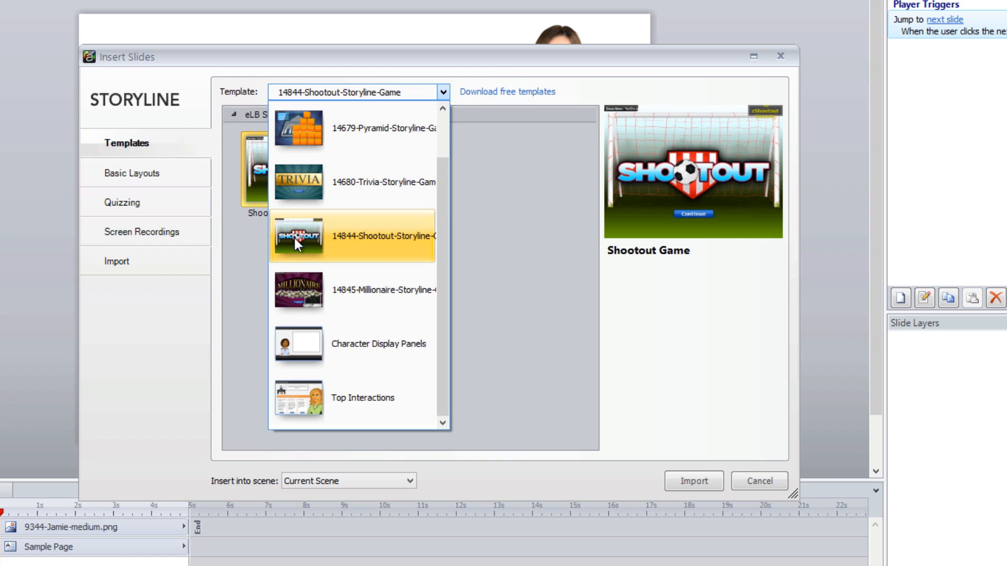
left_click(485, 227)
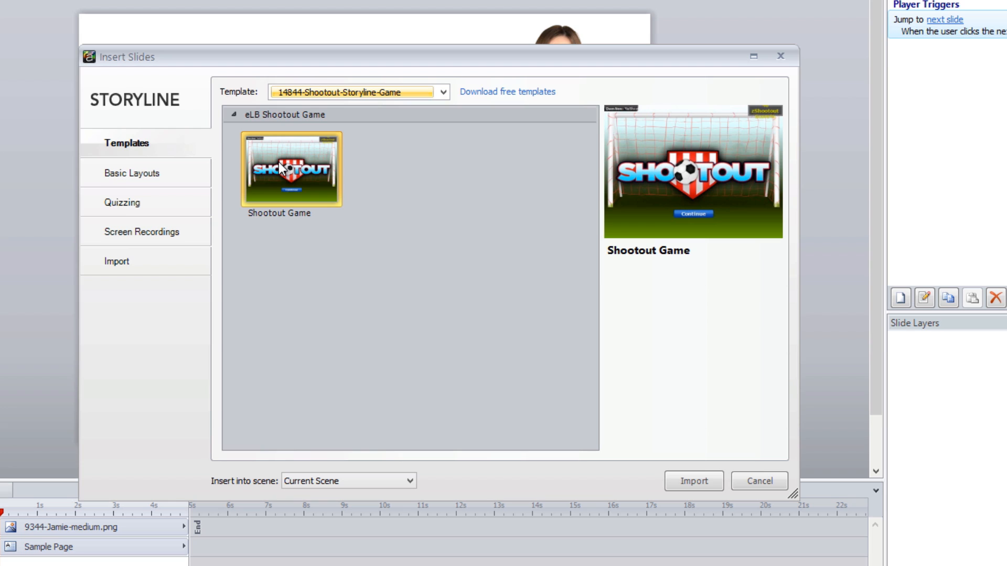
left_click(694, 481)
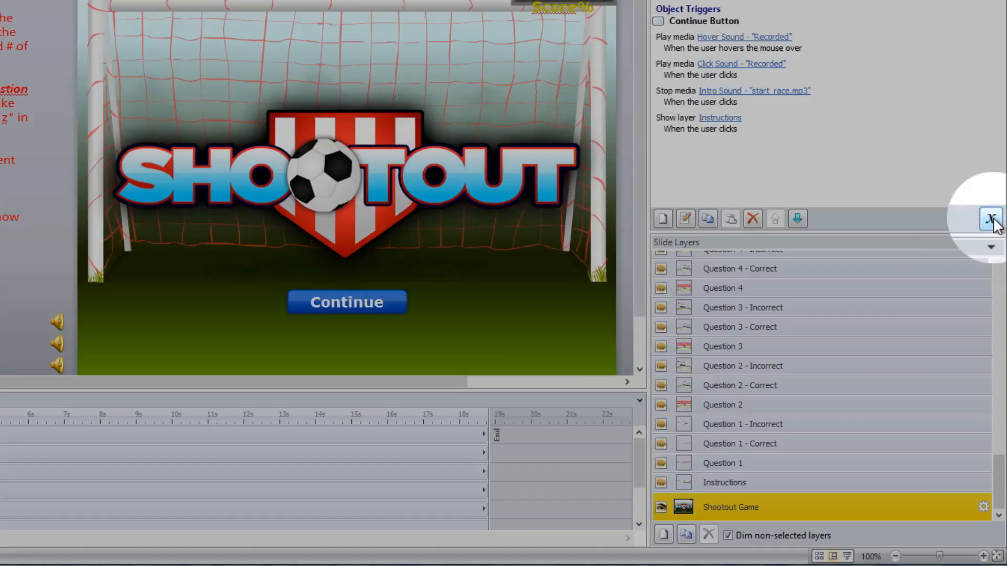
- Open the project variables, try a default value of 5 for ShootoutAddPointsPerRightQuestion and restore it to 10
left_click(993, 218)
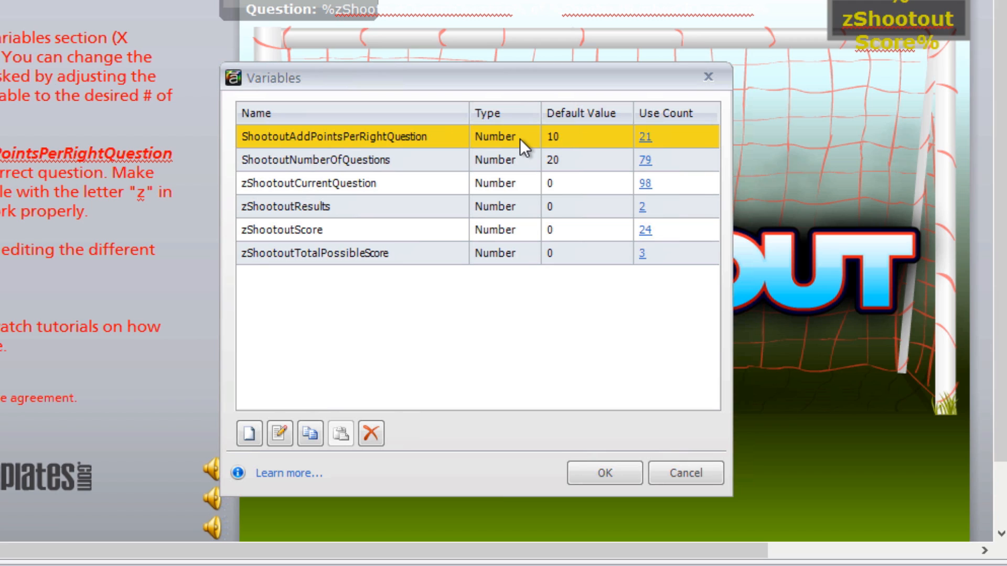
left_click(557, 136)
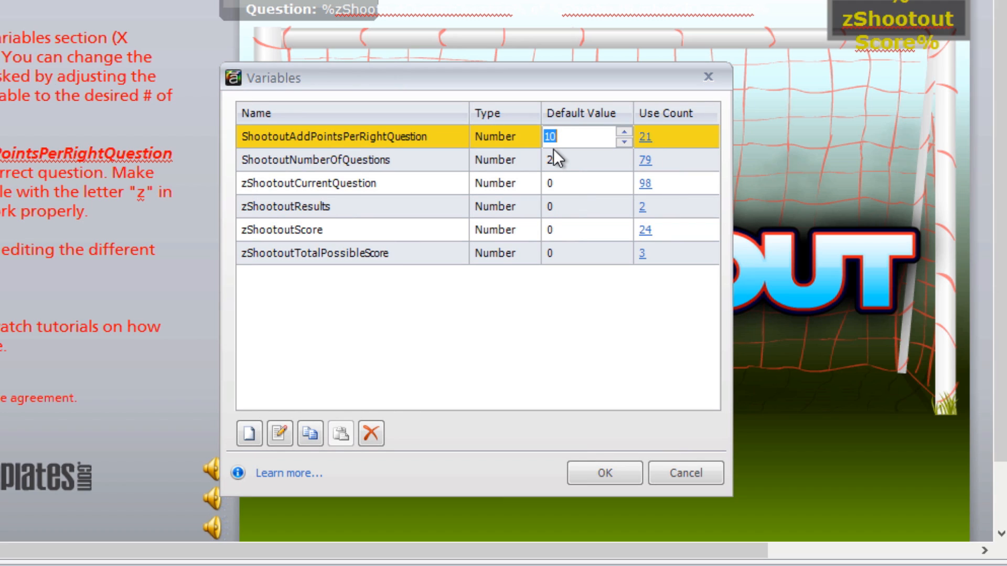
type("5")
type("10")
- Set the default value of the ShootoutNumberOfQuestions variable to 5 and accept the variable changes
left_click(410, 160)
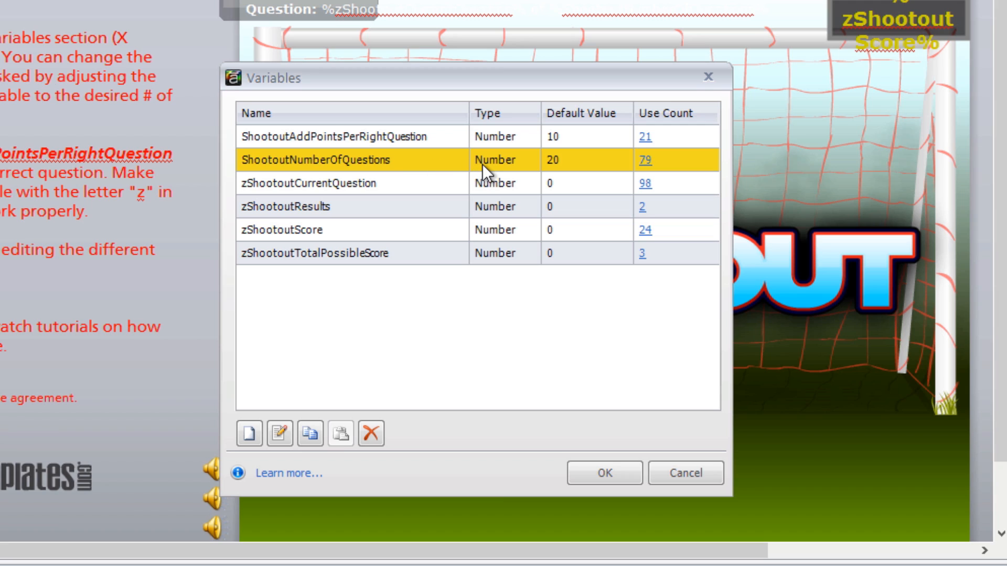
left_click(569, 160)
type("5")
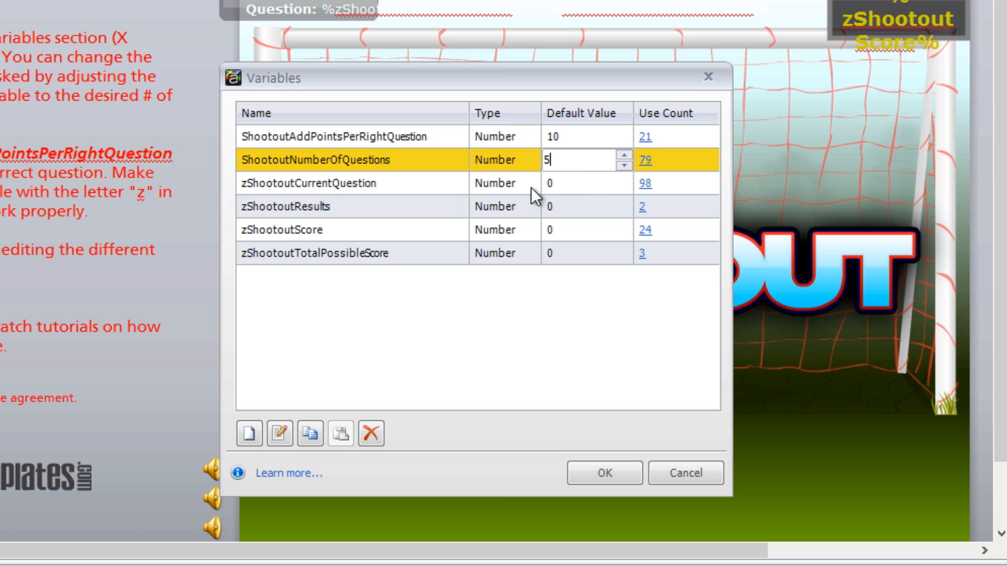
left_click_drag(341, 85, 339, 89)
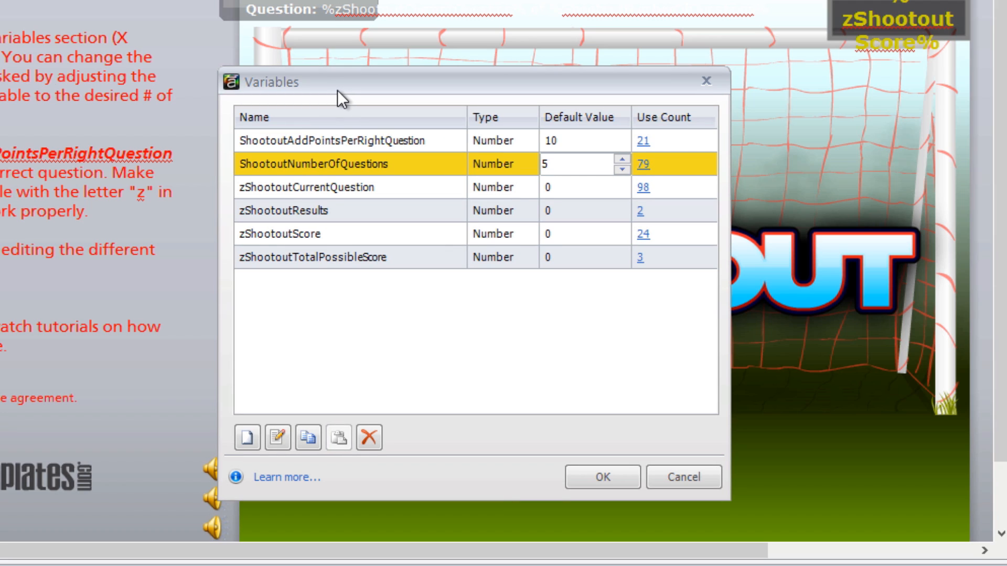
left_click(274, 191)
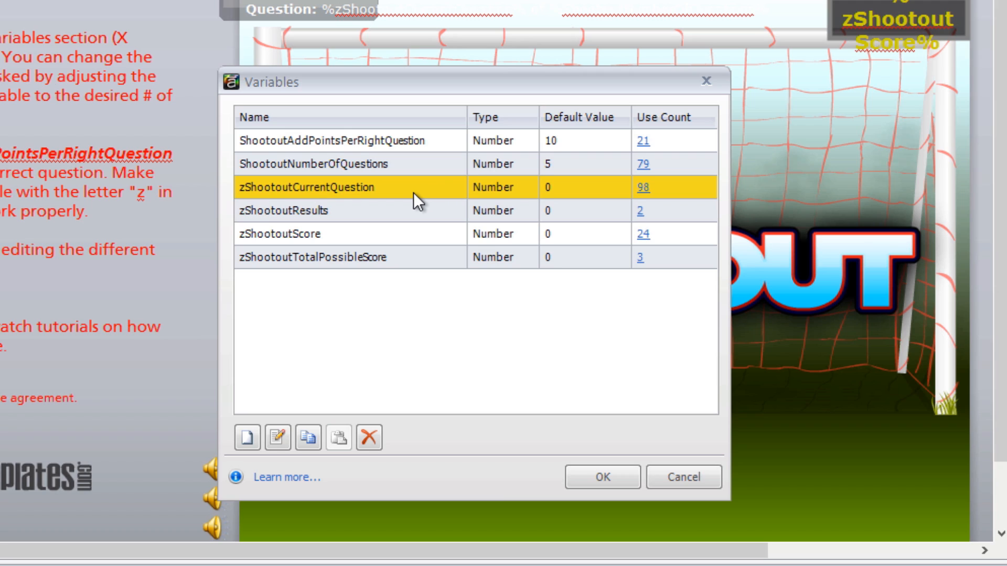
left_click(385, 166)
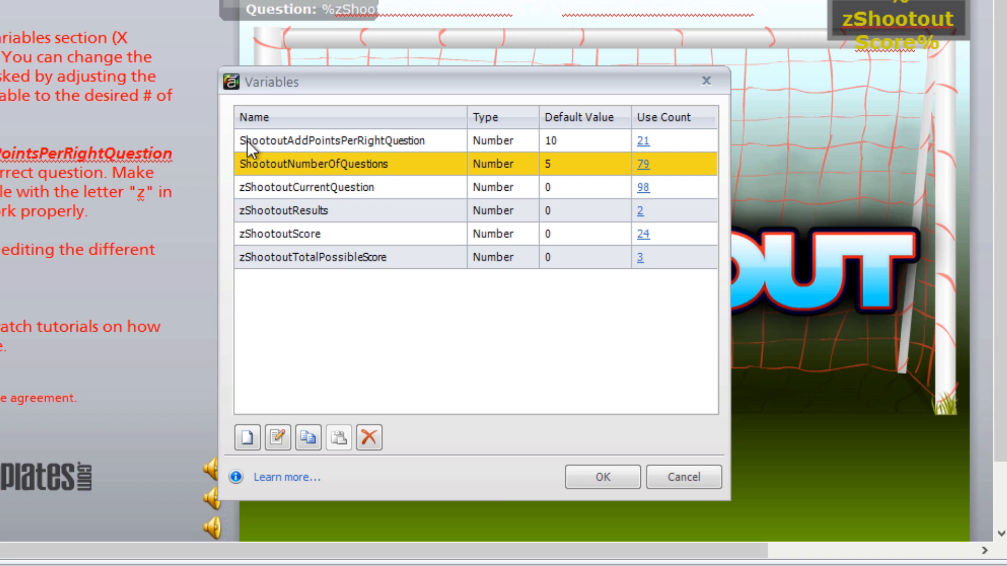
left_click(621, 477)
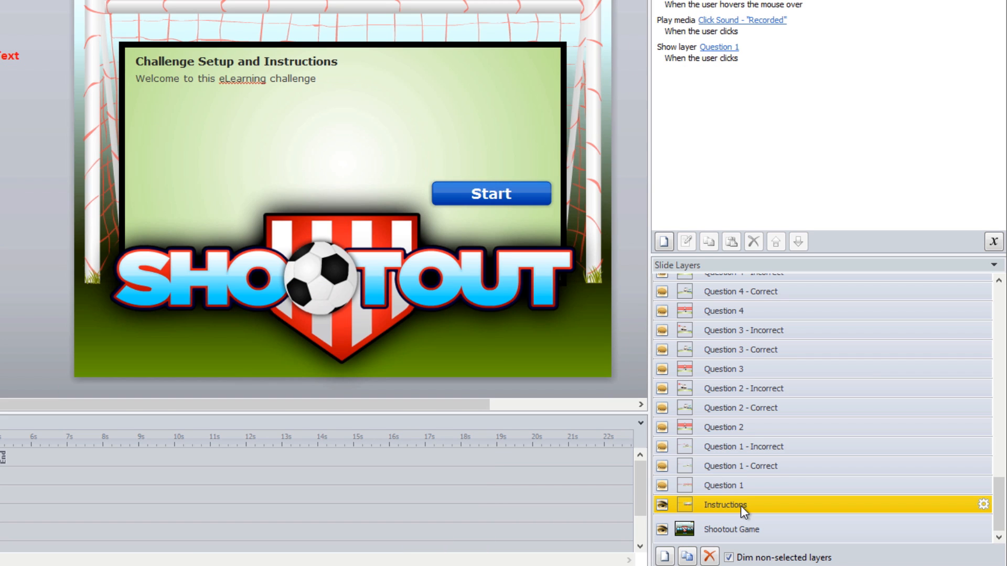
- Examine the Shootout Game base layer and the editable heading and welcome text on the Instructions layer
left_click(729, 531)
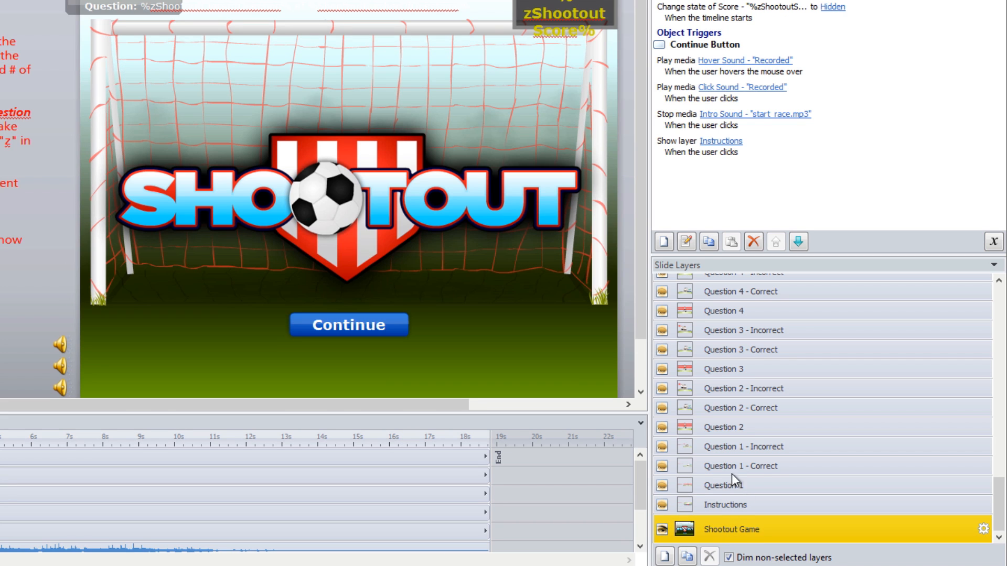
left_click(722, 506)
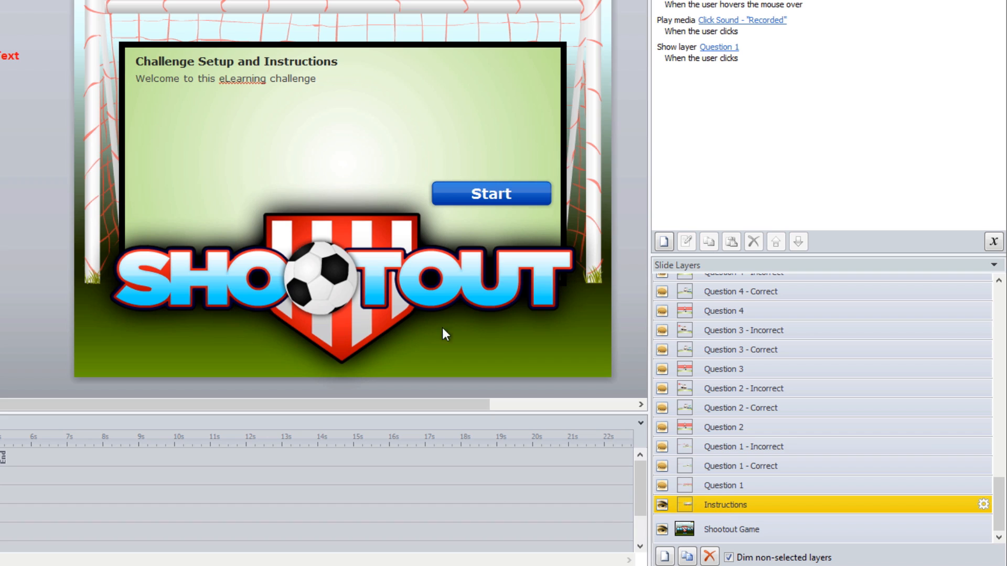
left_click(226, 61)
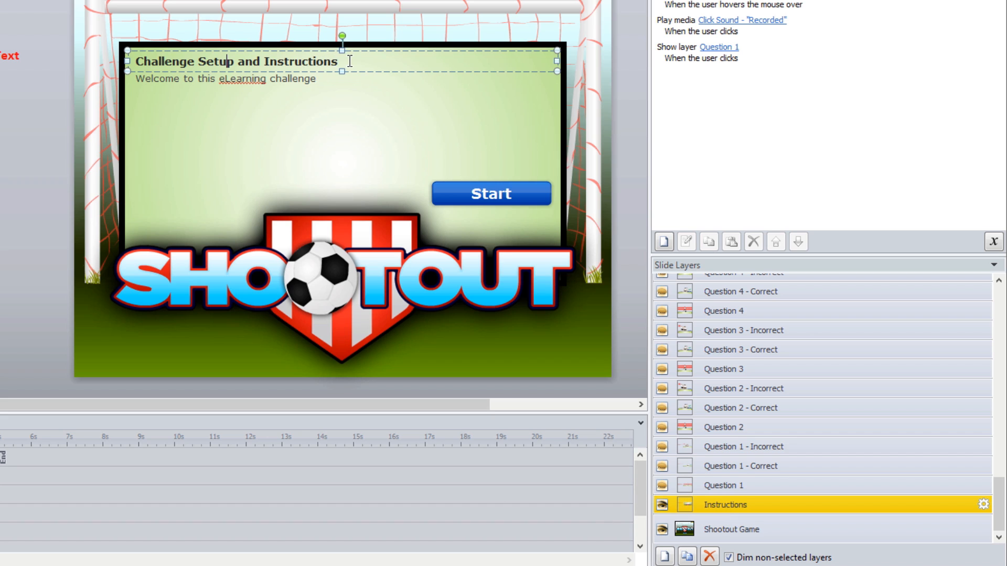
left_click_drag(339, 61, 143, 59)
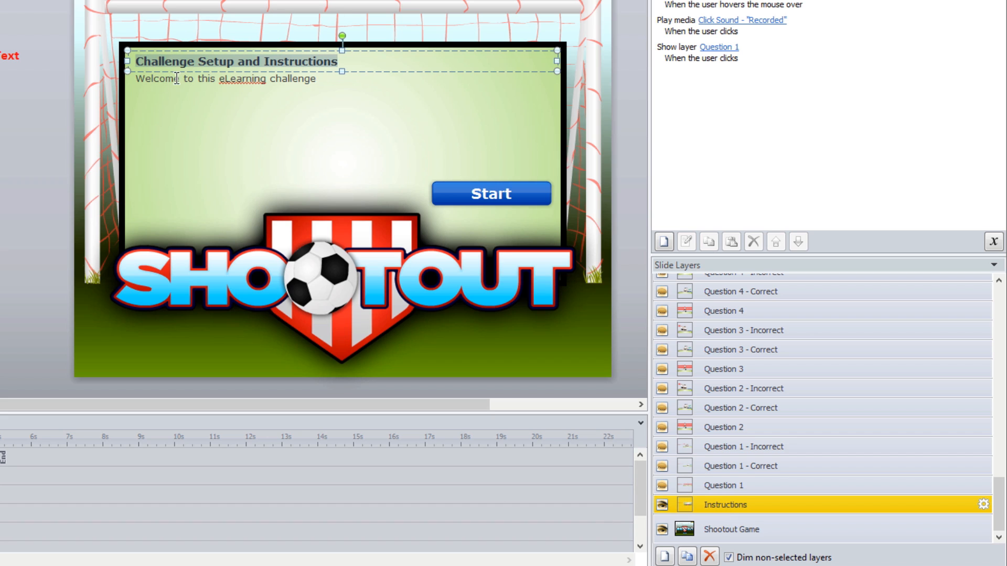
left_click(194, 79)
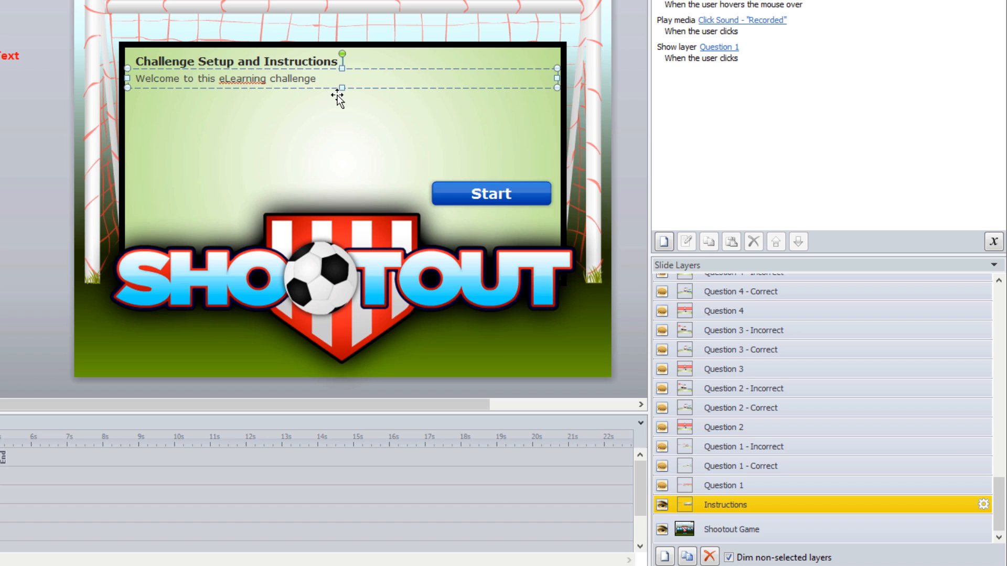
- Show the Question 1 layer and examine the editable text of its answer options
left_click(742, 487)
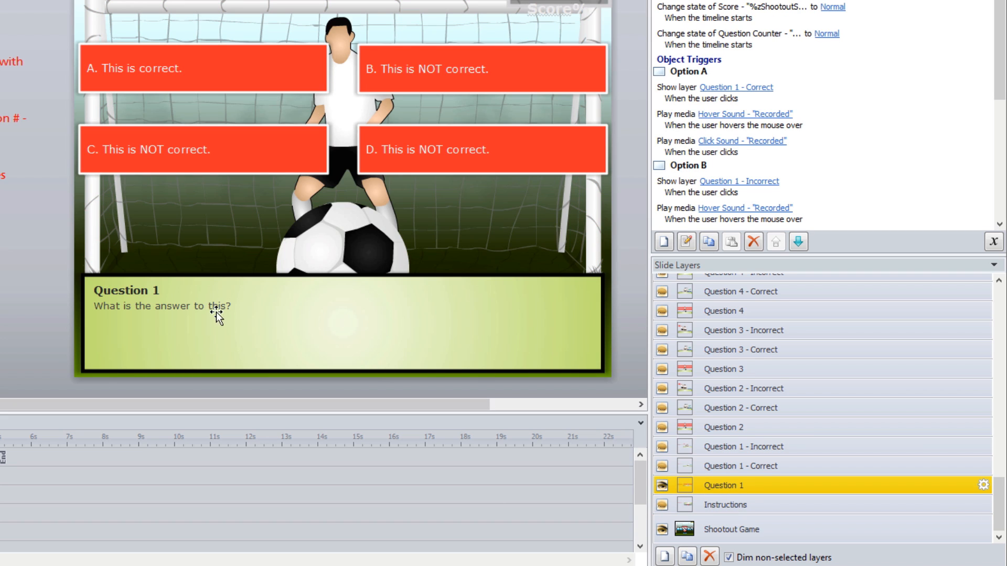
left_click(167, 63)
left_click_drag(203, 70, 90, 68)
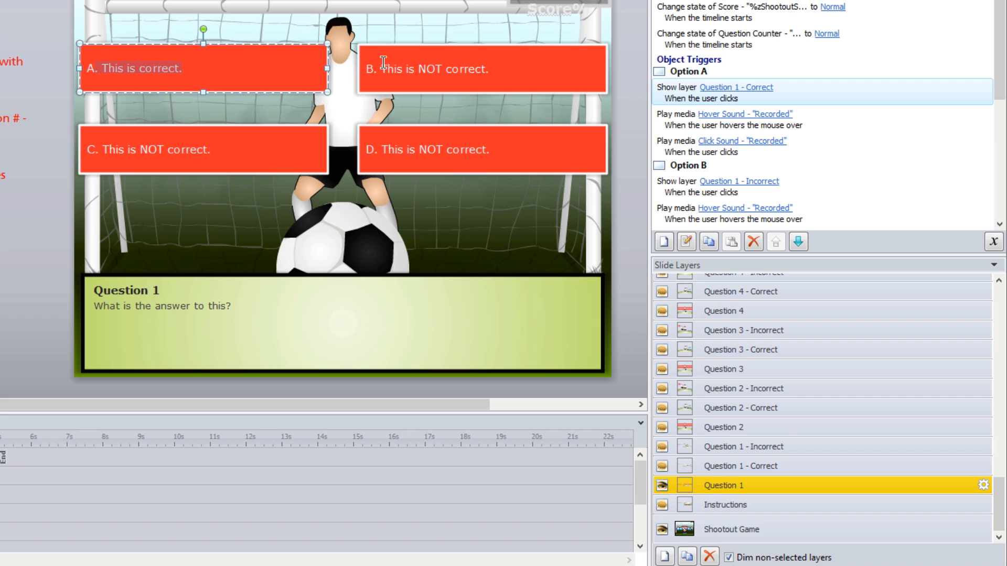
left_click(272, 134)
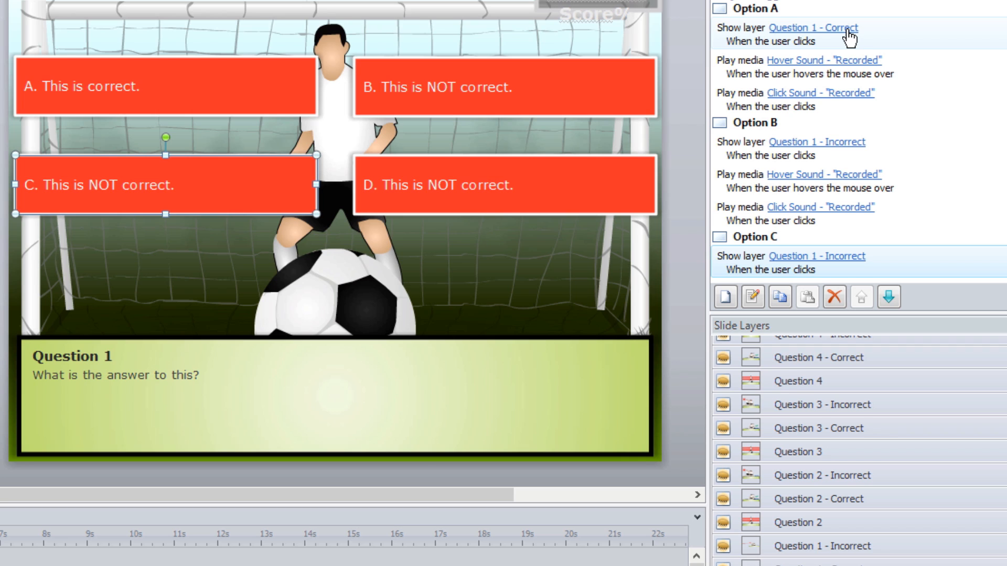
- Change Option A's show-layer trigger on the Question 1 layer to display Question 1 - Incorrect
left_click(230, 90)
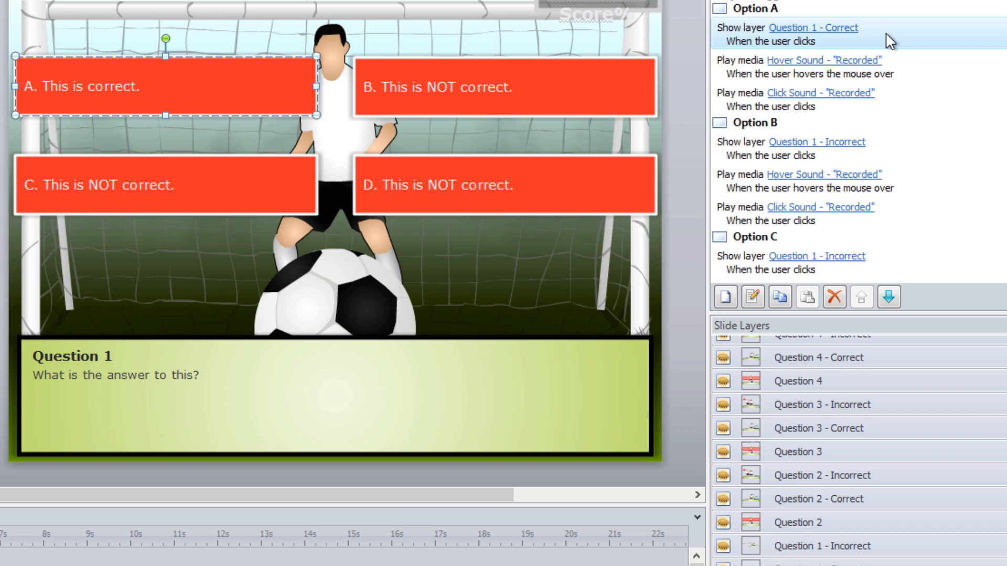
left_click(847, 28)
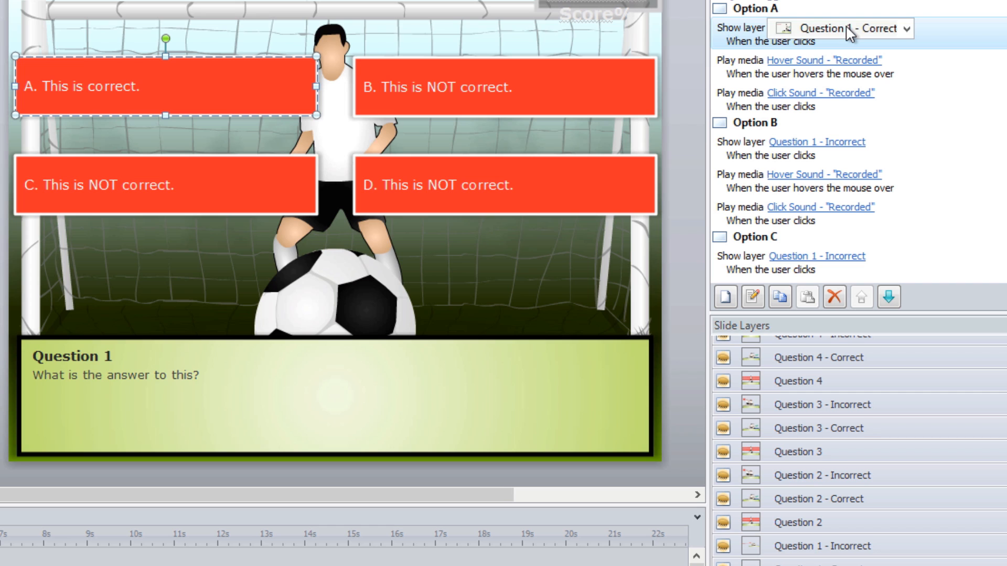
left_click(909, 31)
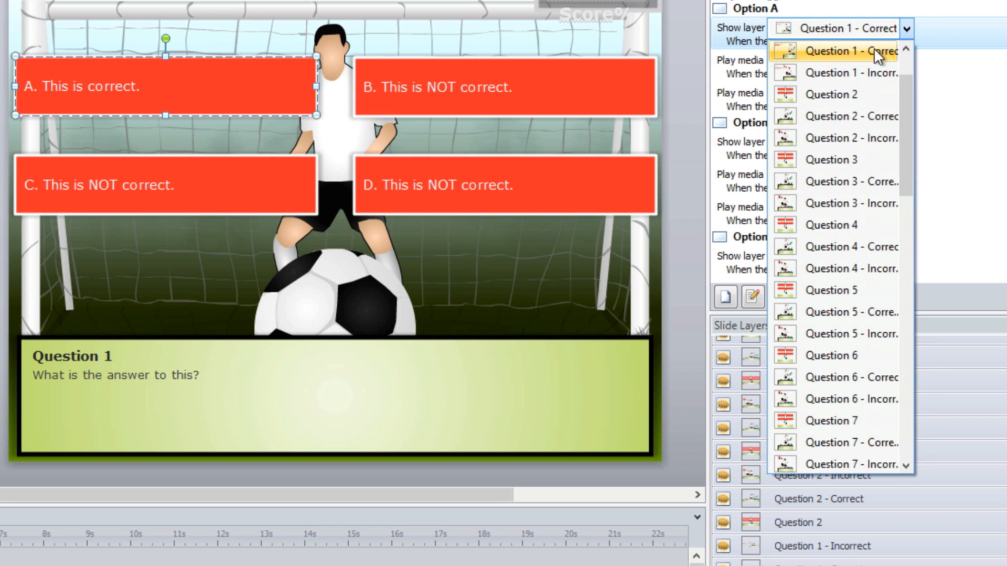
left_click(854, 73)
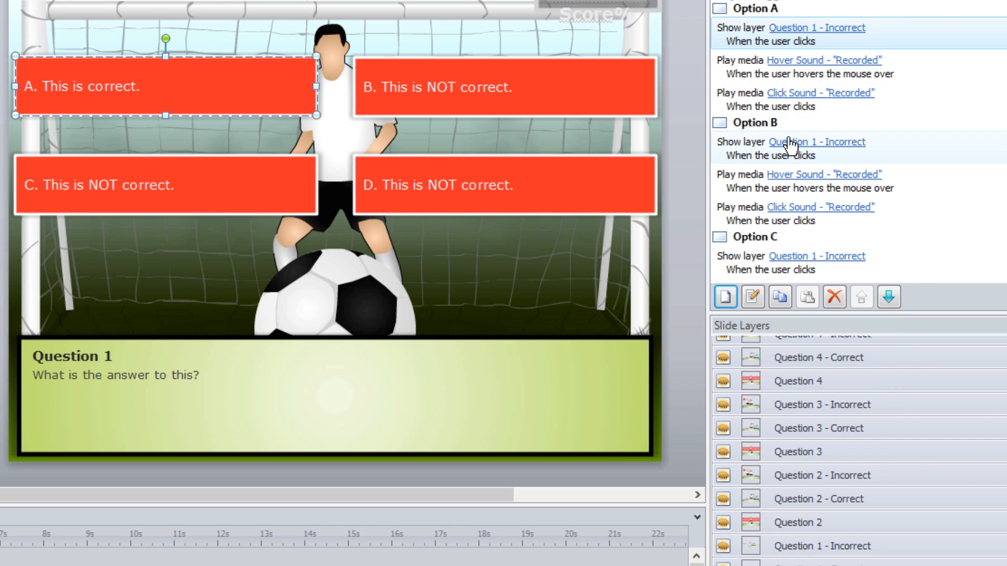
- Change Option B's show-layer trigger on the Question 1 layer to display Question 1 - Correct
left_click(840, 142)
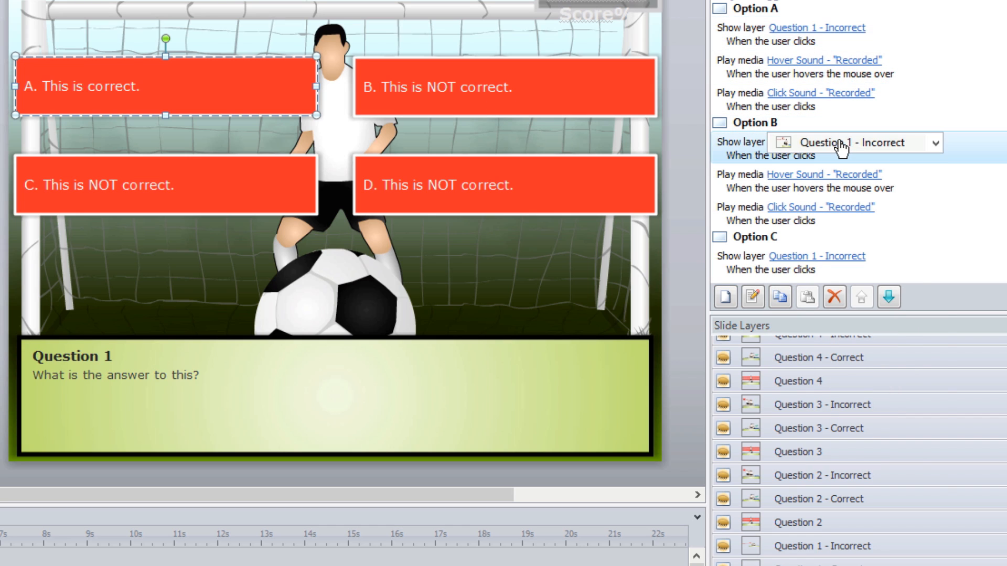
left_click(840, 142)
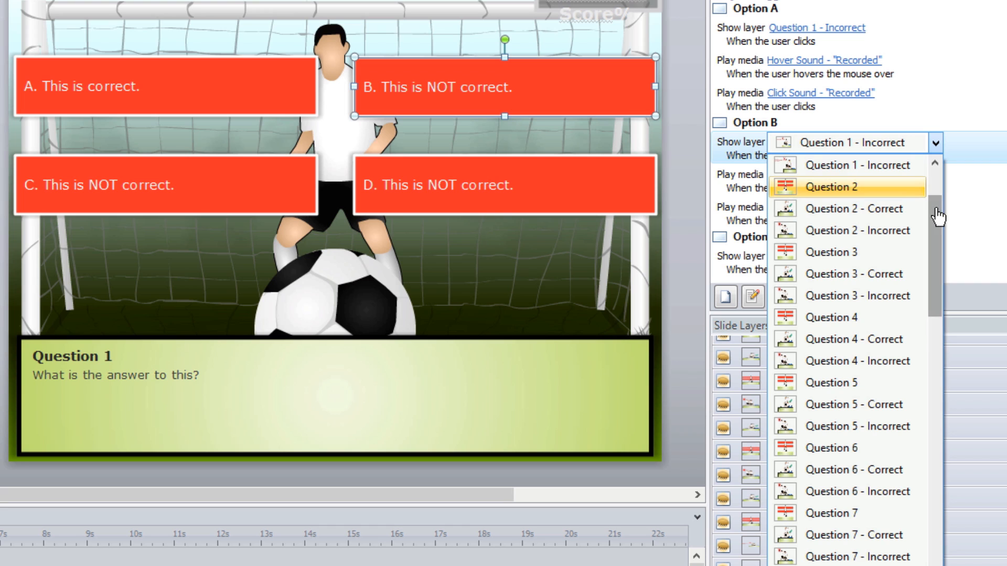
left_click_drag(938, 216, 934, 189)
left_click(885, 192)
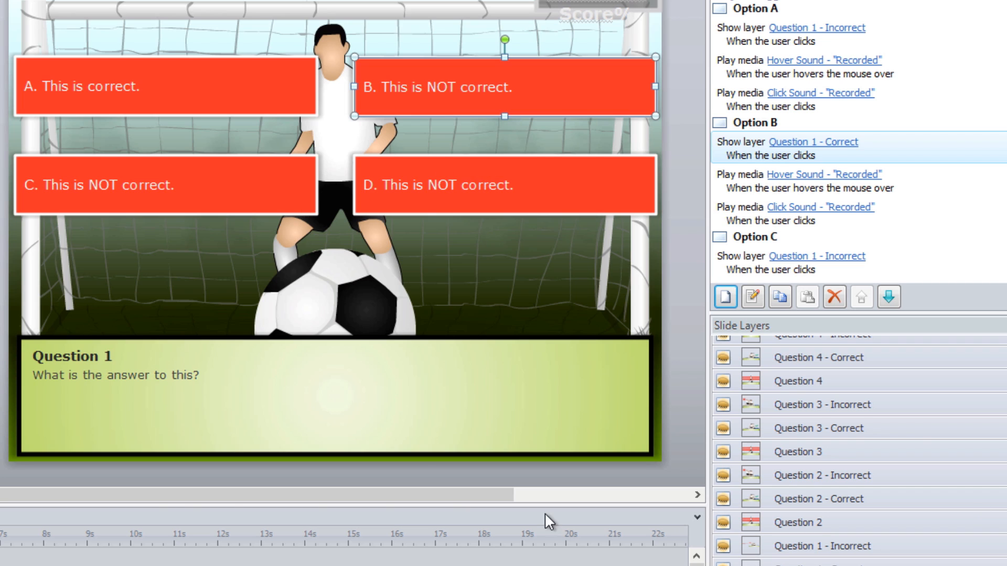
- Examine the editable Question 1 heading and question text, plus the remediation text on the Question 1 - Correct and Question 1 - Incorrect layers
left_click(117, 360)
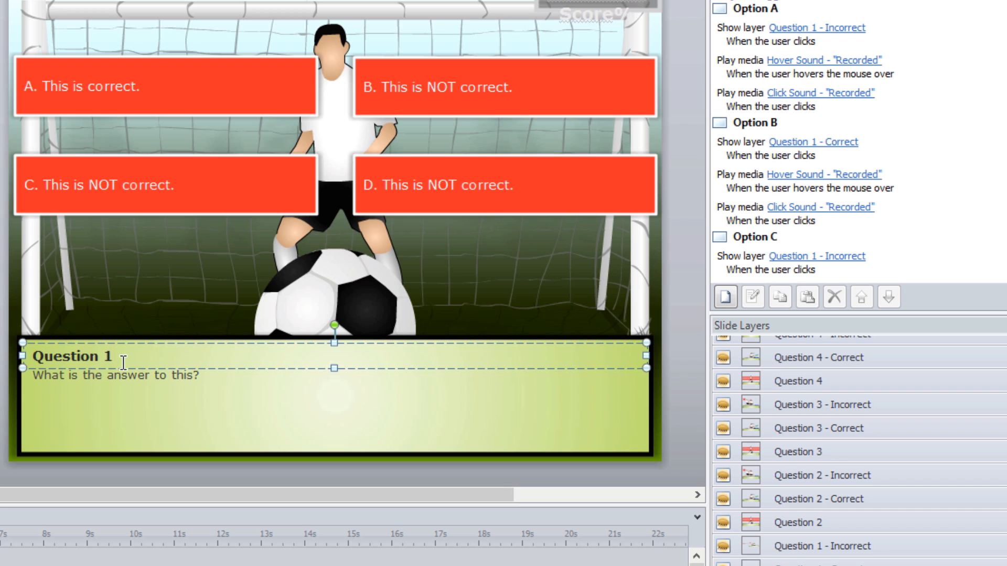
left_click(151, 380)
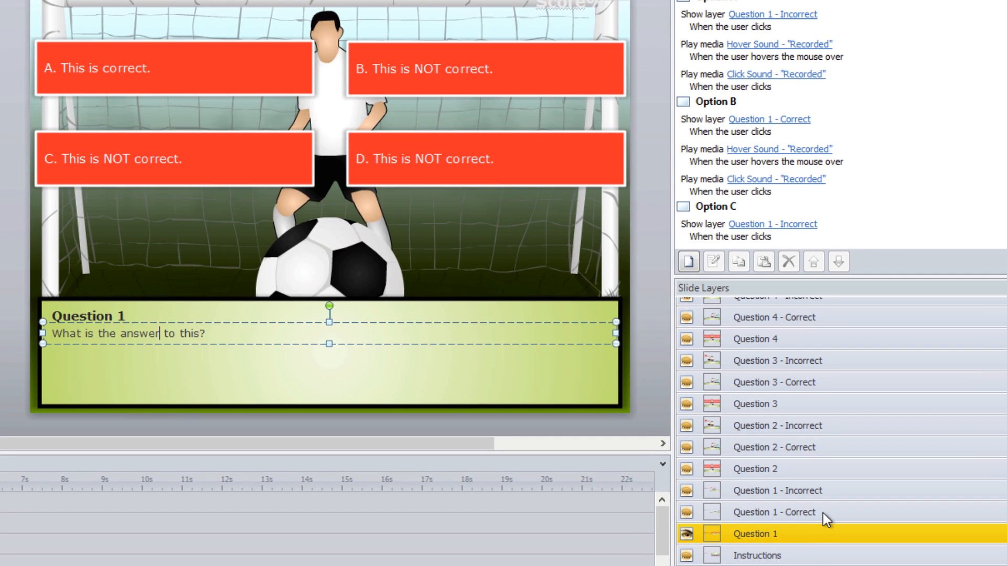
left_click(871, 565)
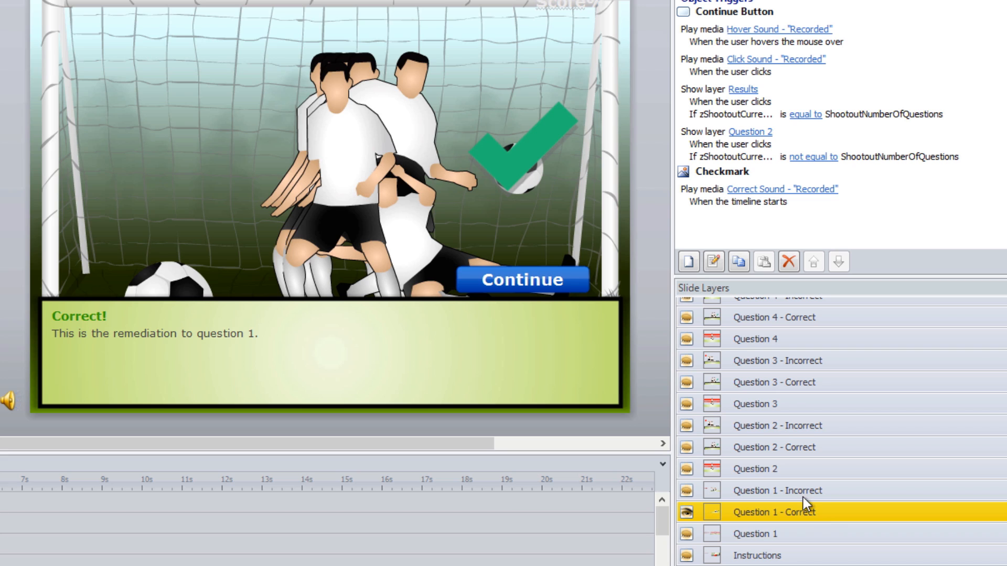
left_click(102, 323)
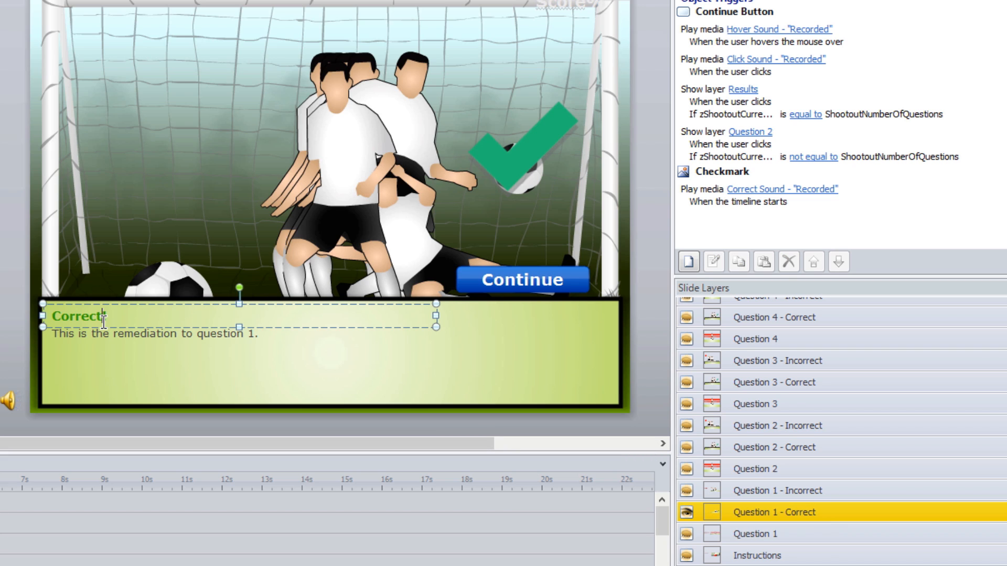
left_click(140, 336)
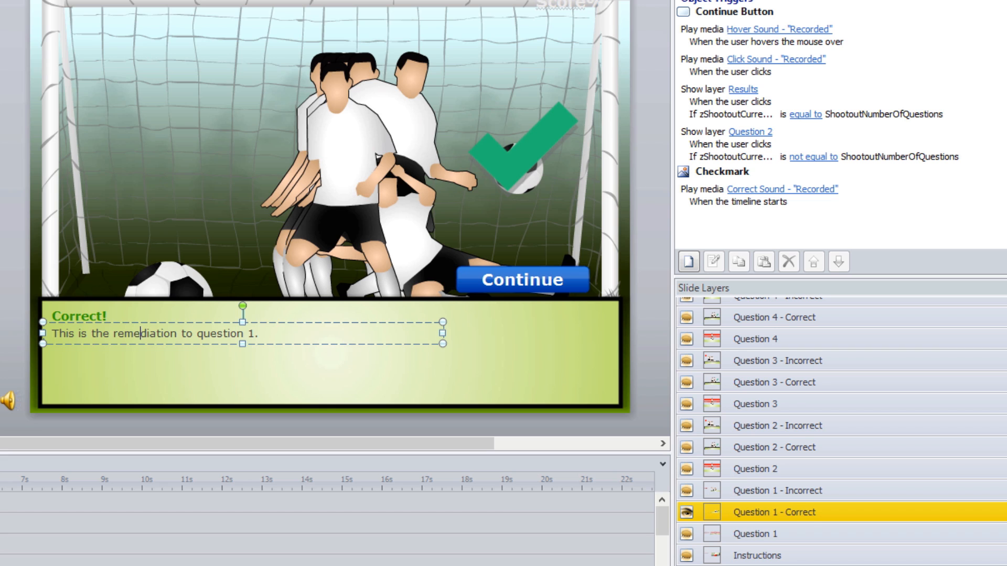
left_click(797, 493)
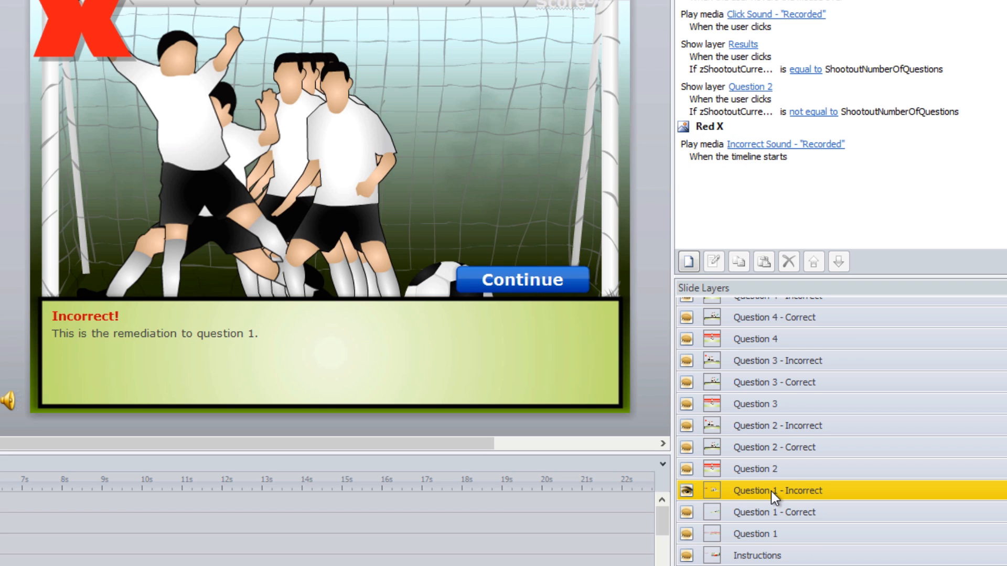
- Show the Question 2 layer and look through the remaining question layers, including Question 5 - Incorrect
left_click(775, 469)
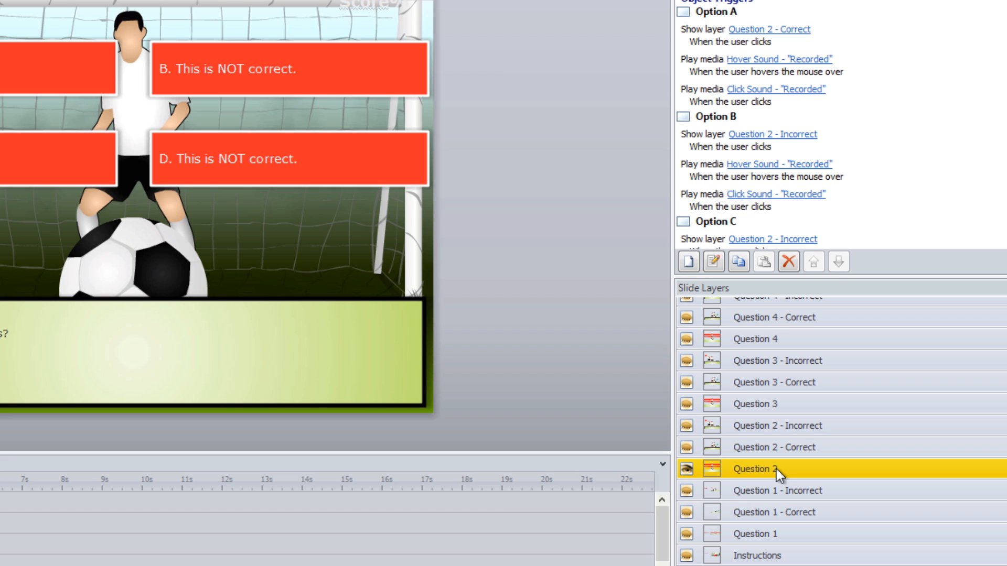
scroll(840, 430, "up", 16)
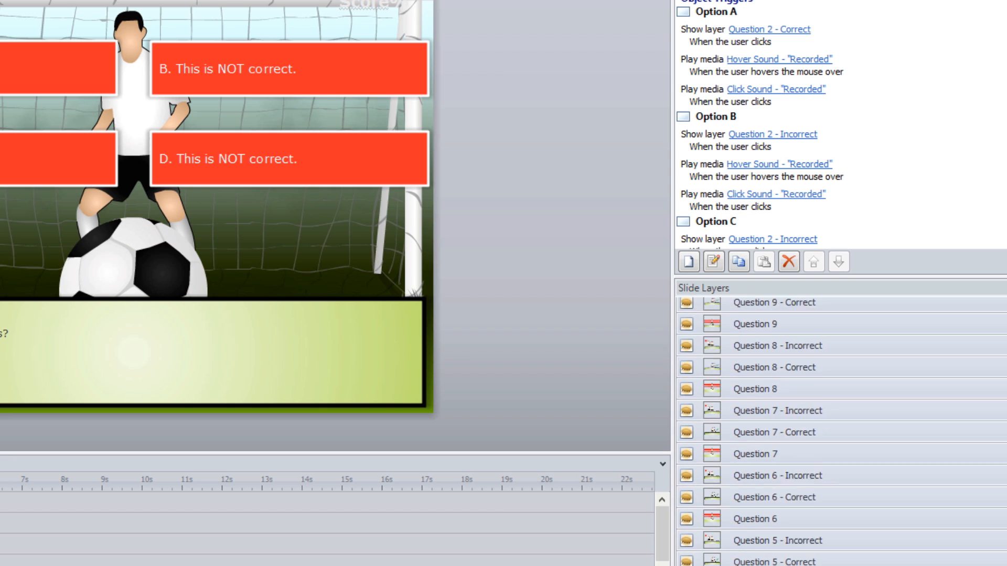
scroll(921, 473, "down", 13)
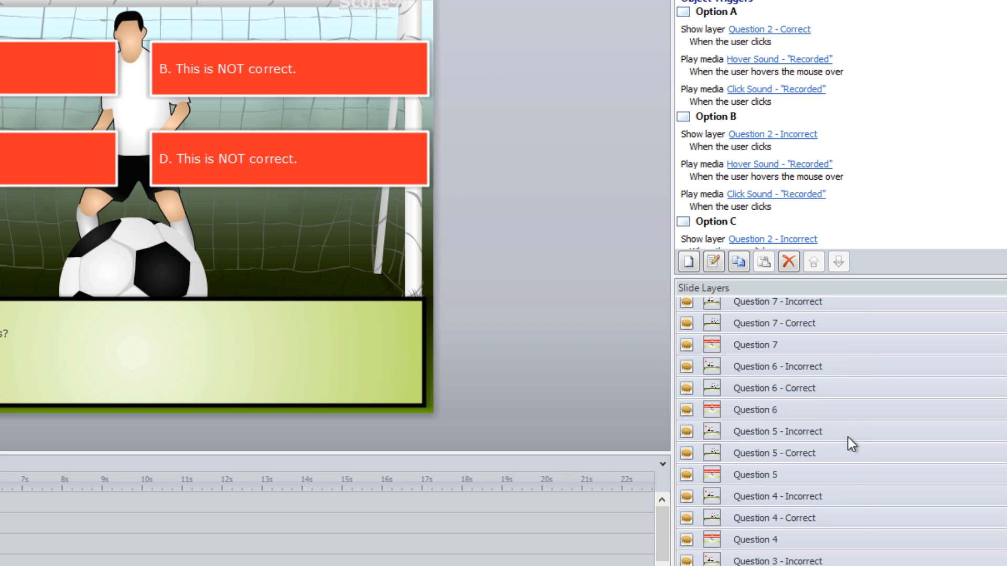
left_click(848, 433)
scroll(839, 430, "up", 14)
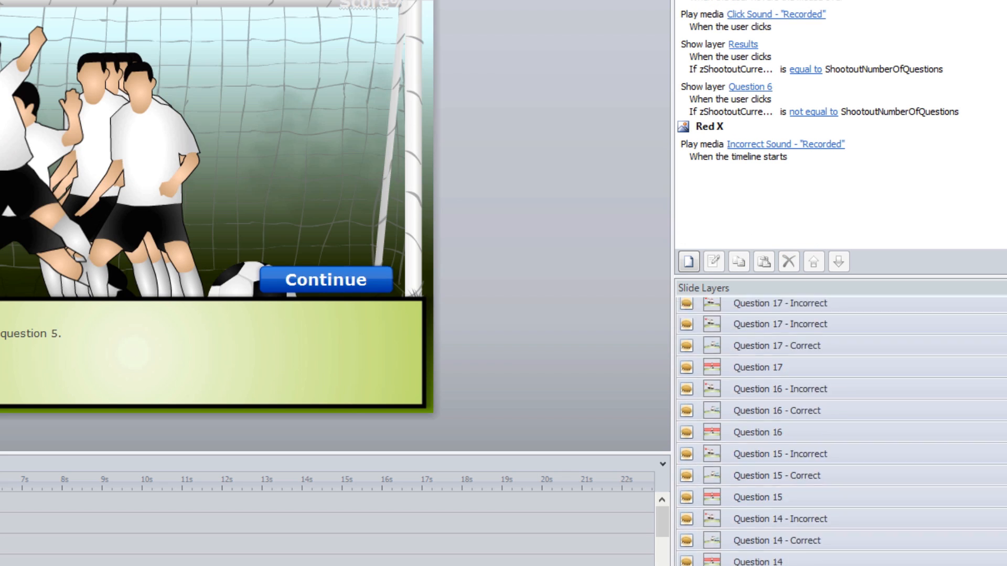
- Show the Results layer and examine its editable conclusion header and conclusion text
left_click(766, 310)
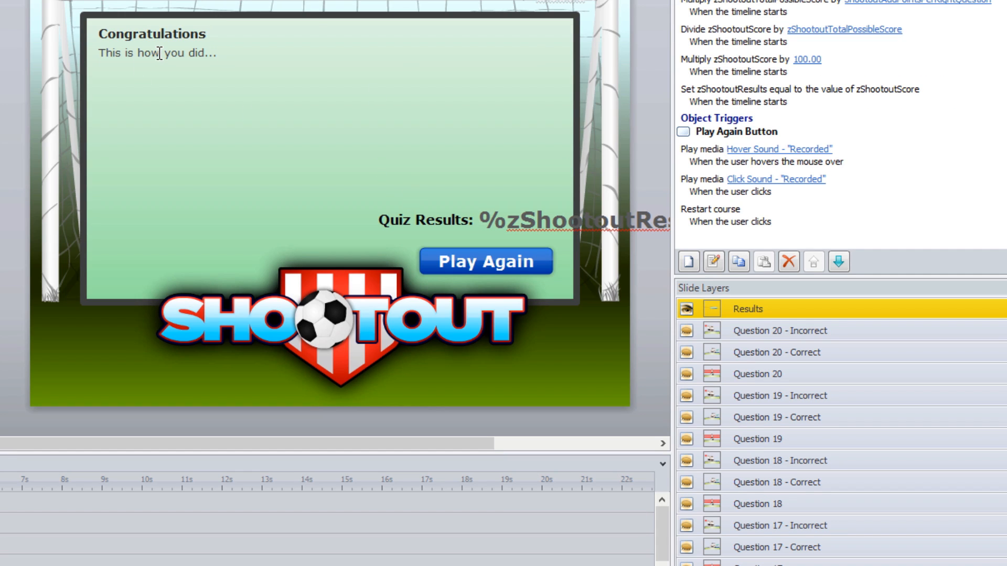
left_click(176, 40)
left_click(187, 52)
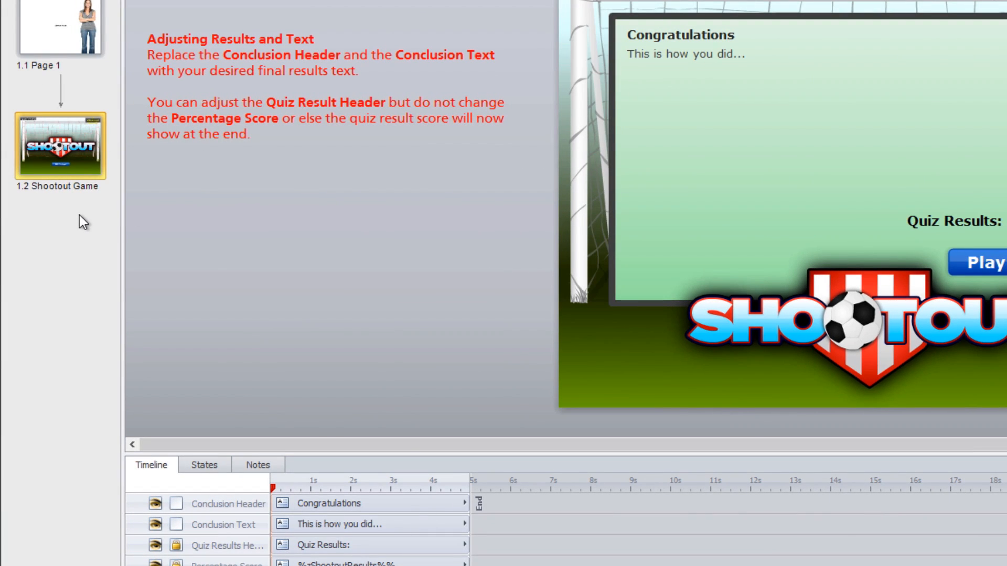
- Look through the game templates available for inserting a new slide, and close the dialog without importing one
right_click(81, 209)
left_click(117, 214)
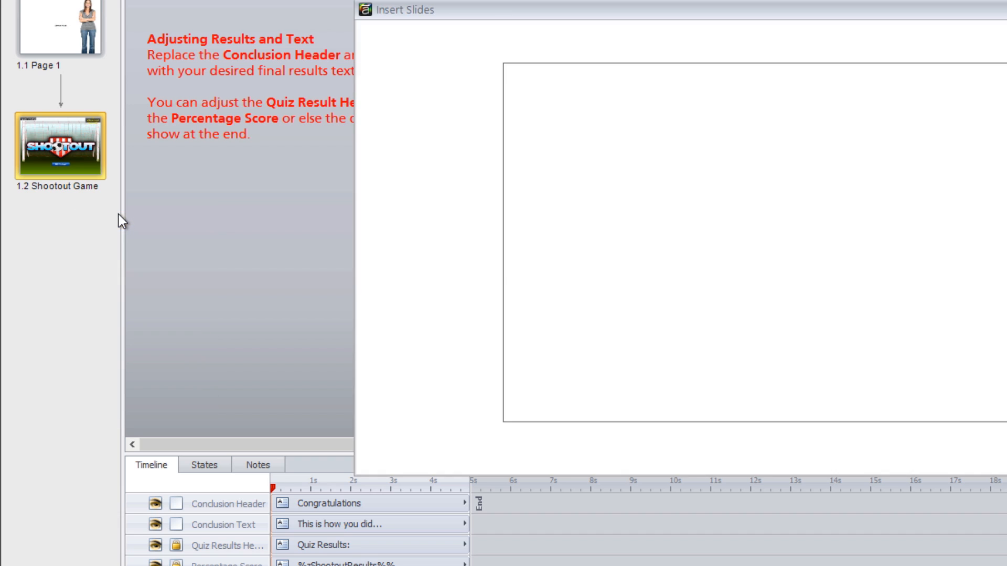
left_click(618, 47)
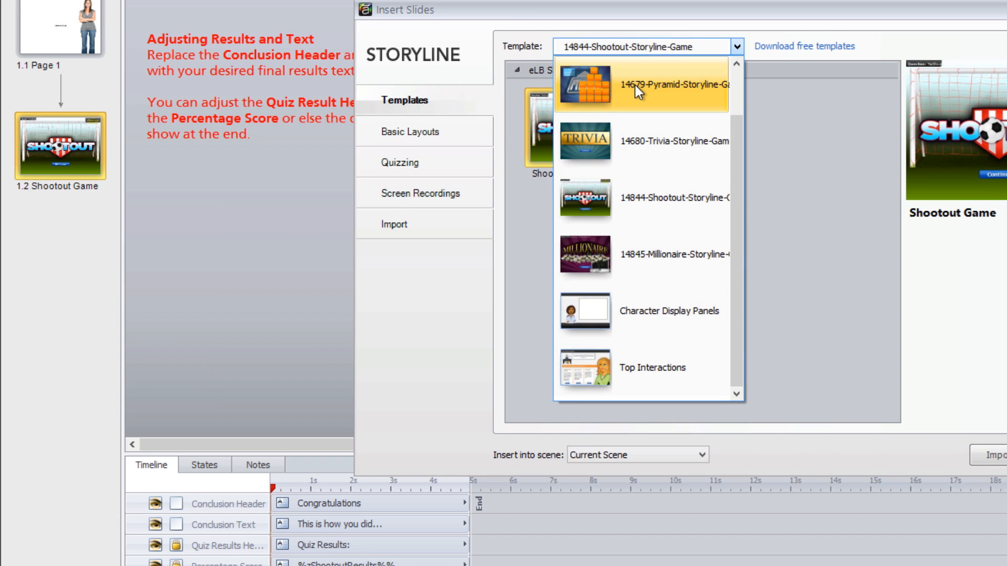
left_click(860, 219)
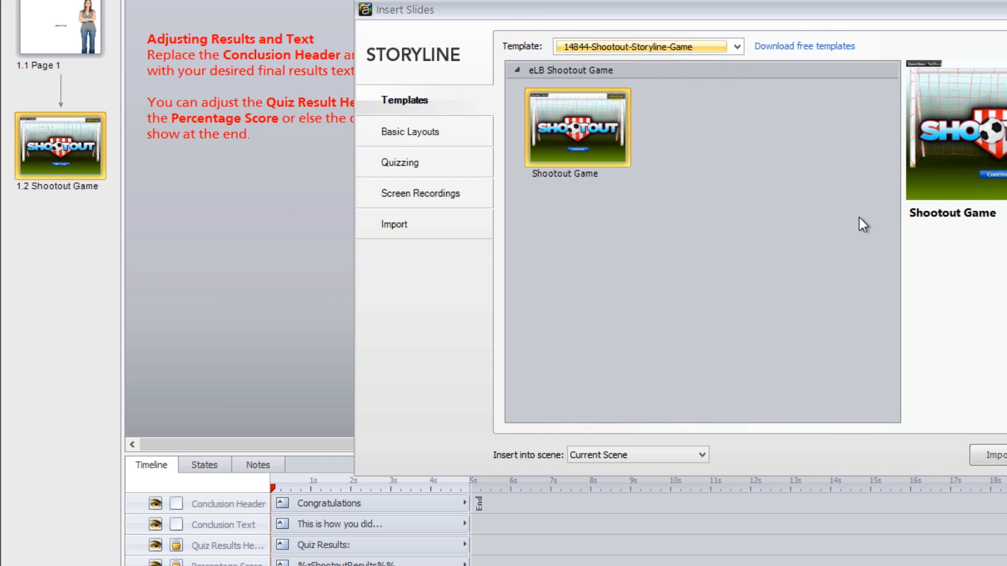
key("Escape")
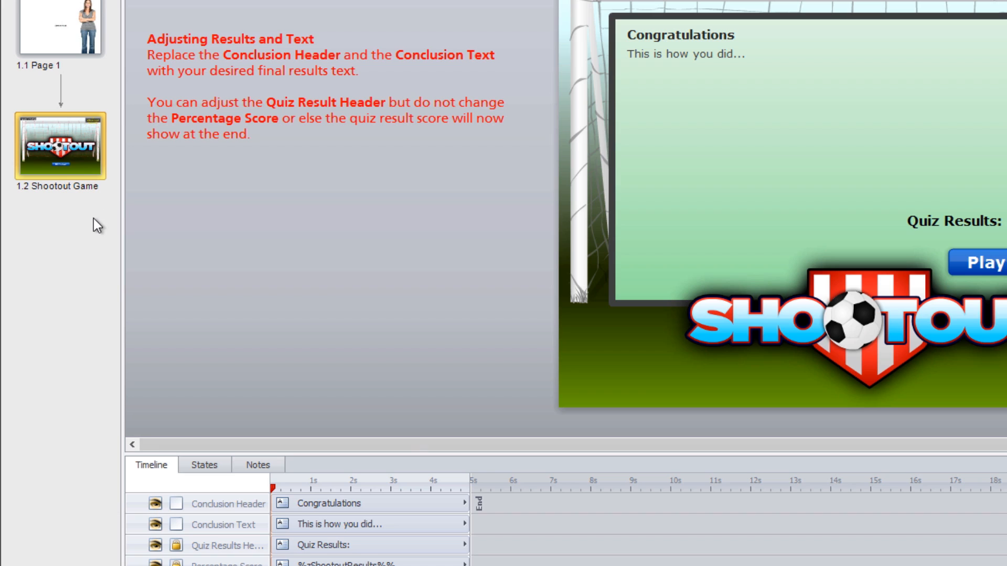